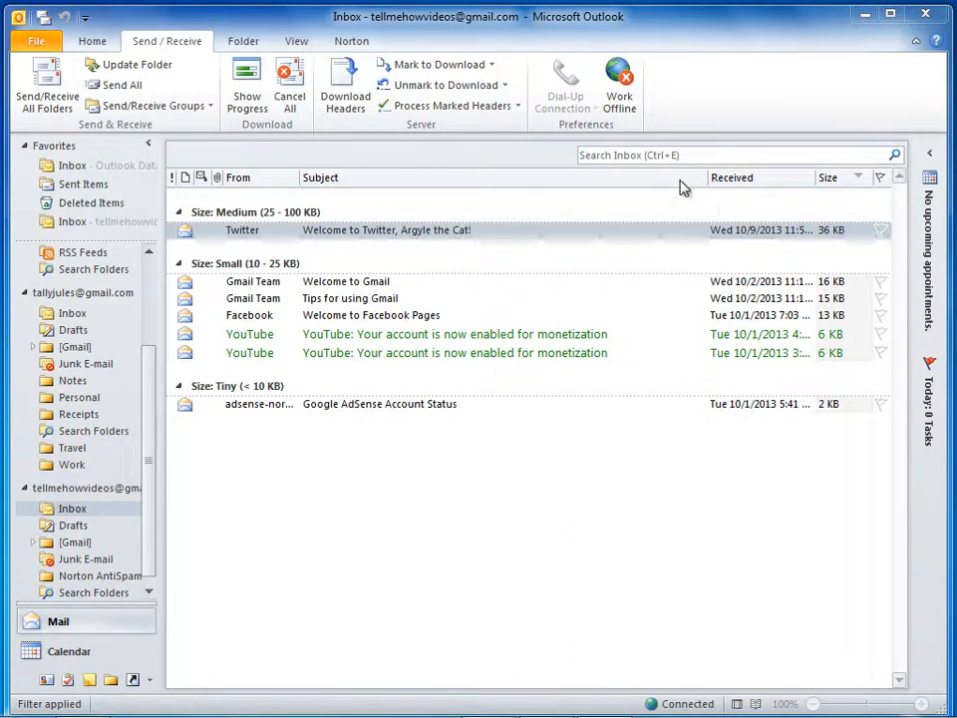
Add the Categories field as a message-list column between Subject and Received, and widen that column
{"action": "right_click", "coordinate": [597, 184]}
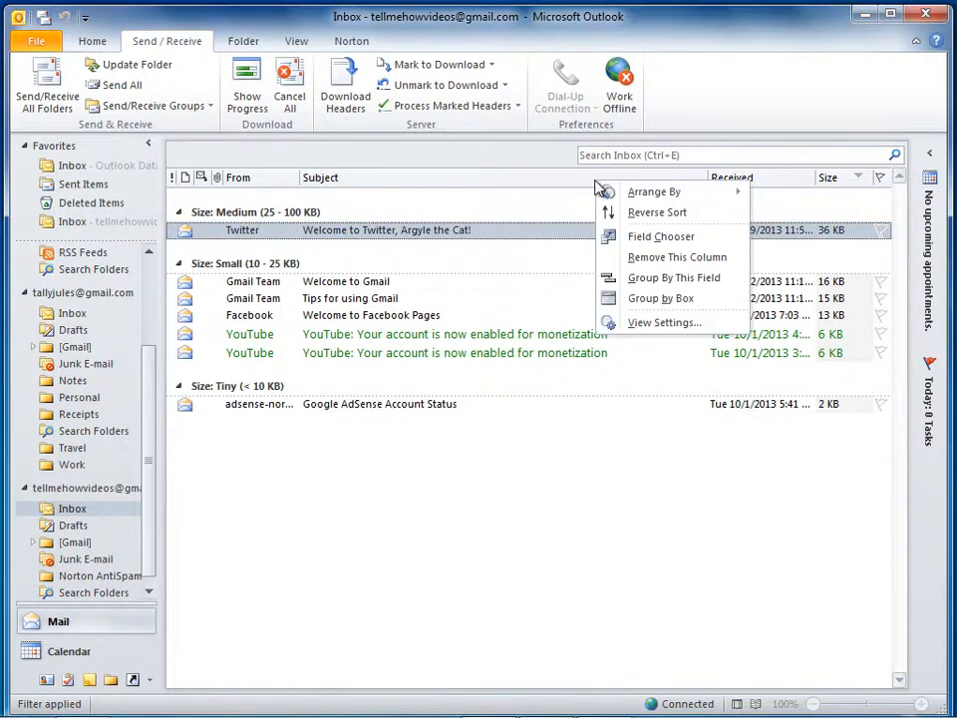
{"action": "left_click", "coordinate": [722, 239]}
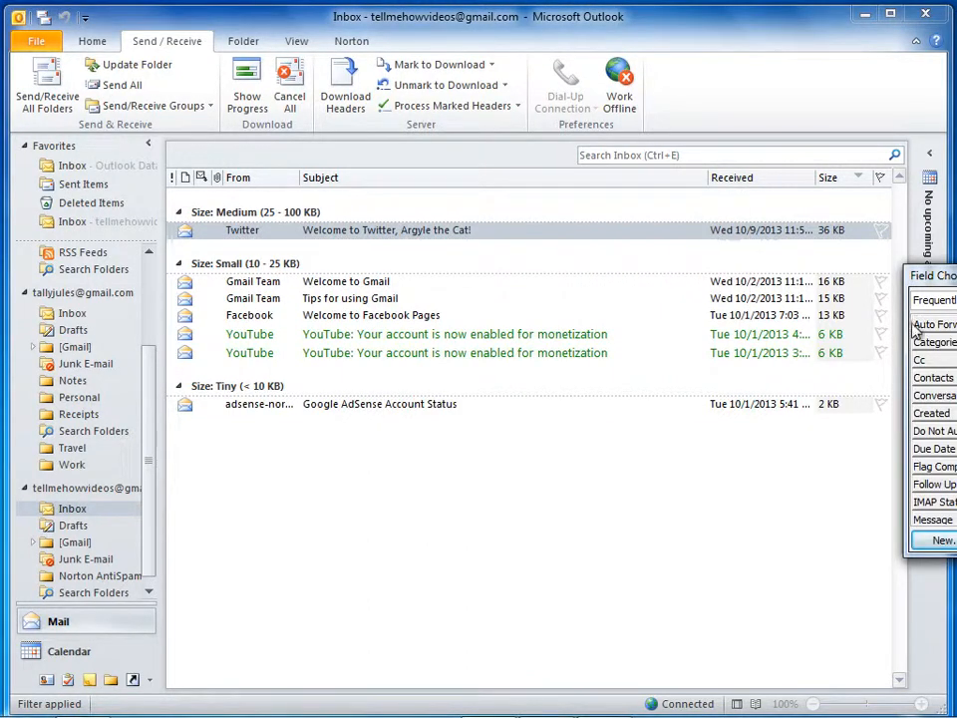
{"action": "left_click_drag", "start_coordinate": [953, 282], "coordinate": [716, 297]}
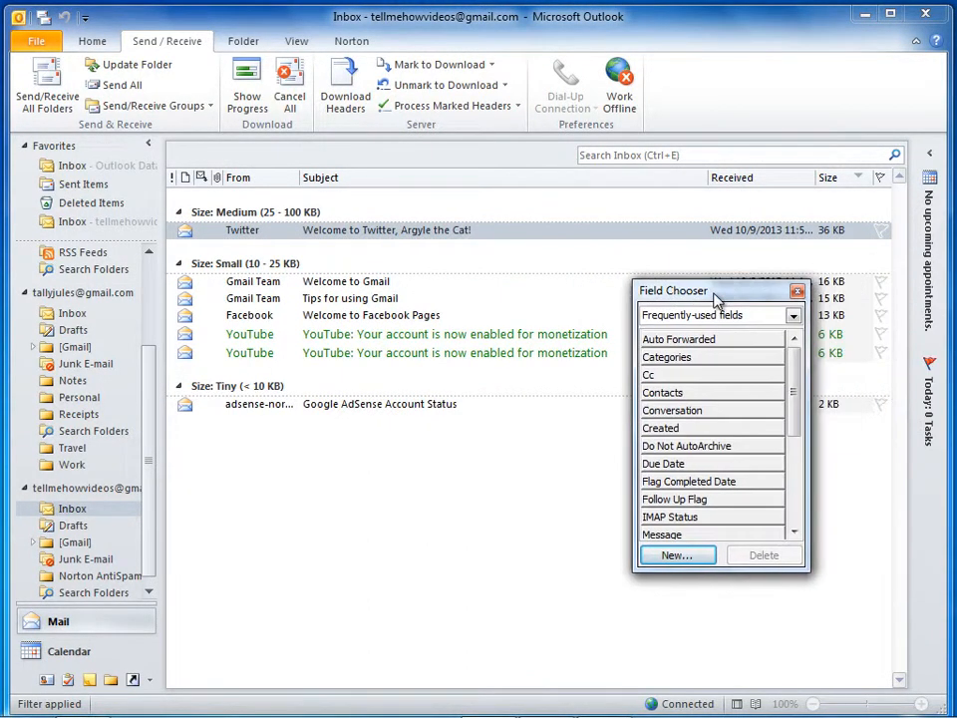
{"action": "left_click", "coordinate": [691, 359]}
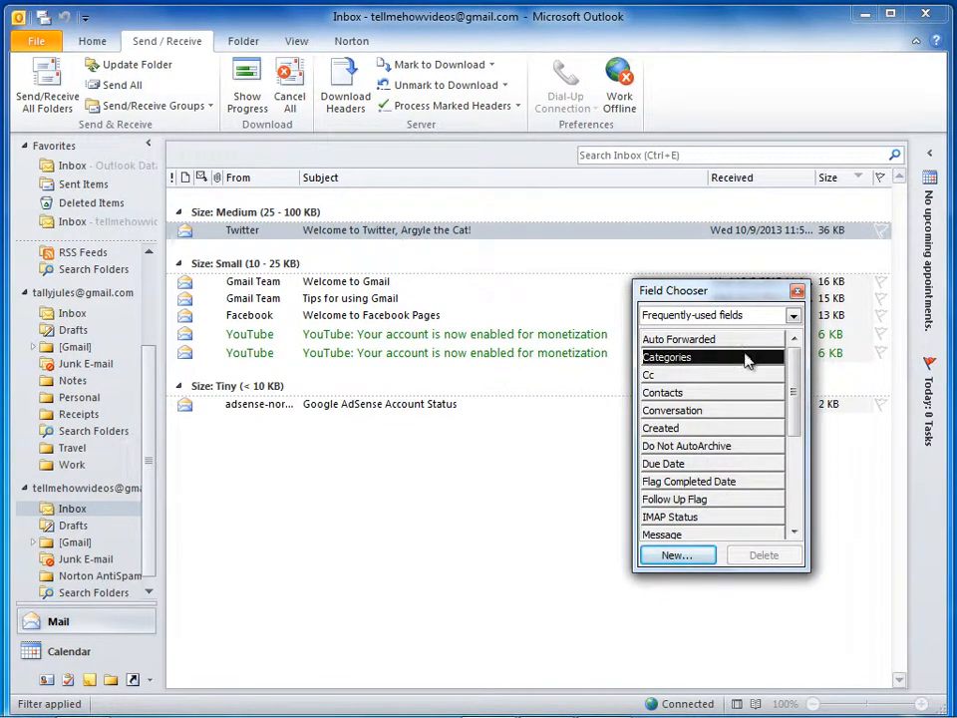
{"action": "left_click_drag", "start_coordinate": [746, 358], "coordinate": [630, 188]}
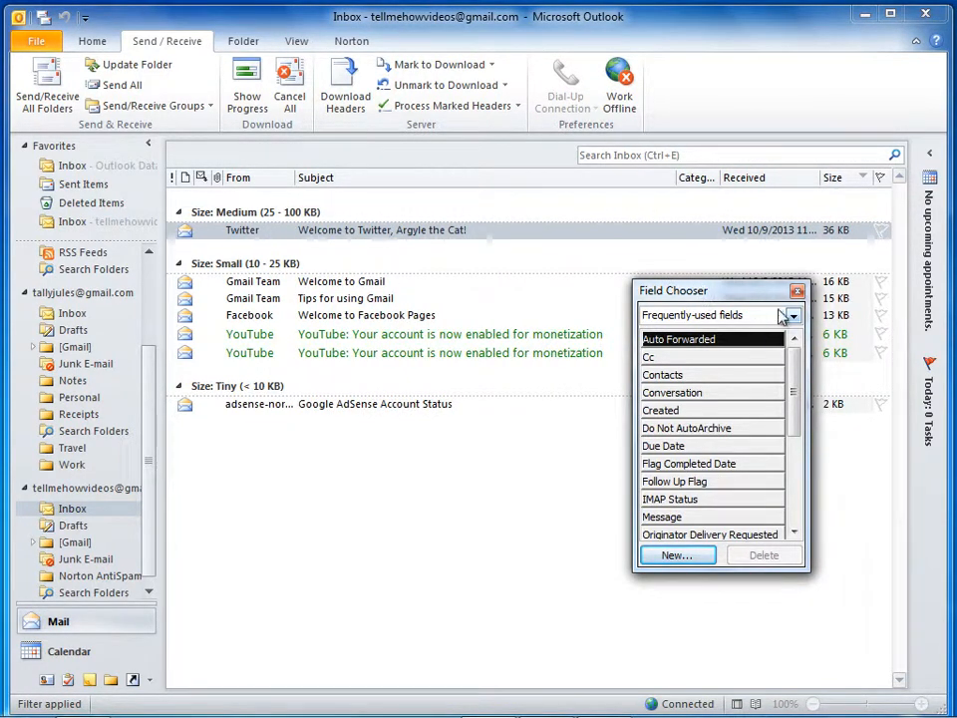
{"action": "left_click", "coordinate": [797, 291]}
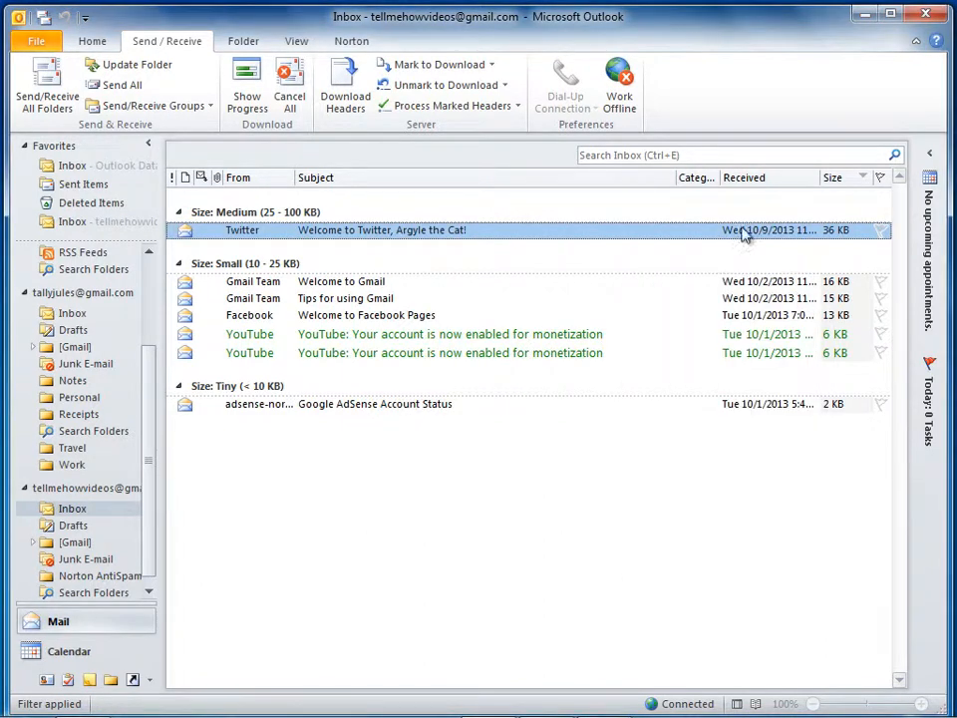
{"action": "left_click_drag", "start_coordinate": [675, 177], "coordinate": [604, 179]}
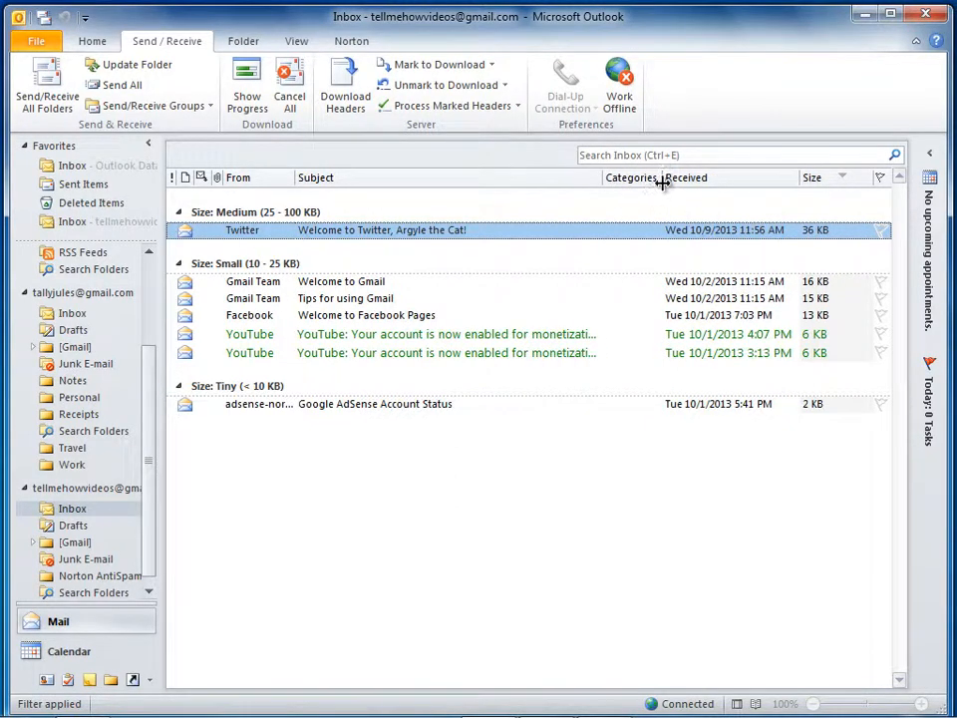
{"action": "left_click_drag", "start_coordinate": [662, 185], "coordinate": [705, 180]}
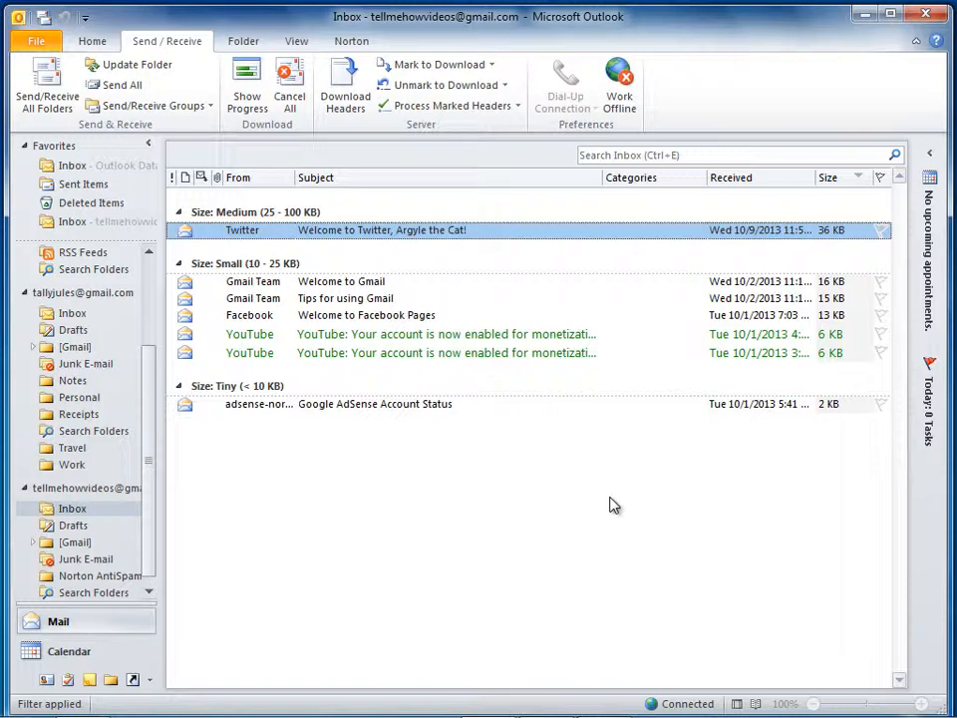
Assign the red category to the Welcome to Twitter message, renaming it Action with the shortcut key set to (None)
{"action": "left_click", "coordinate": [648, 239]}
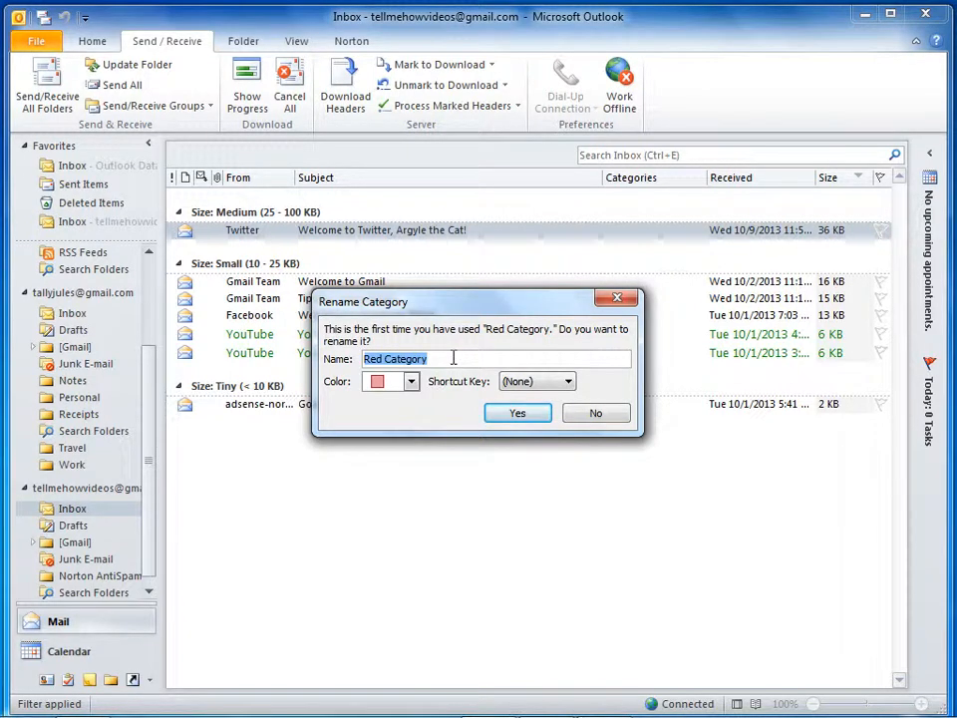
{"action": "type", "text": "Action"}
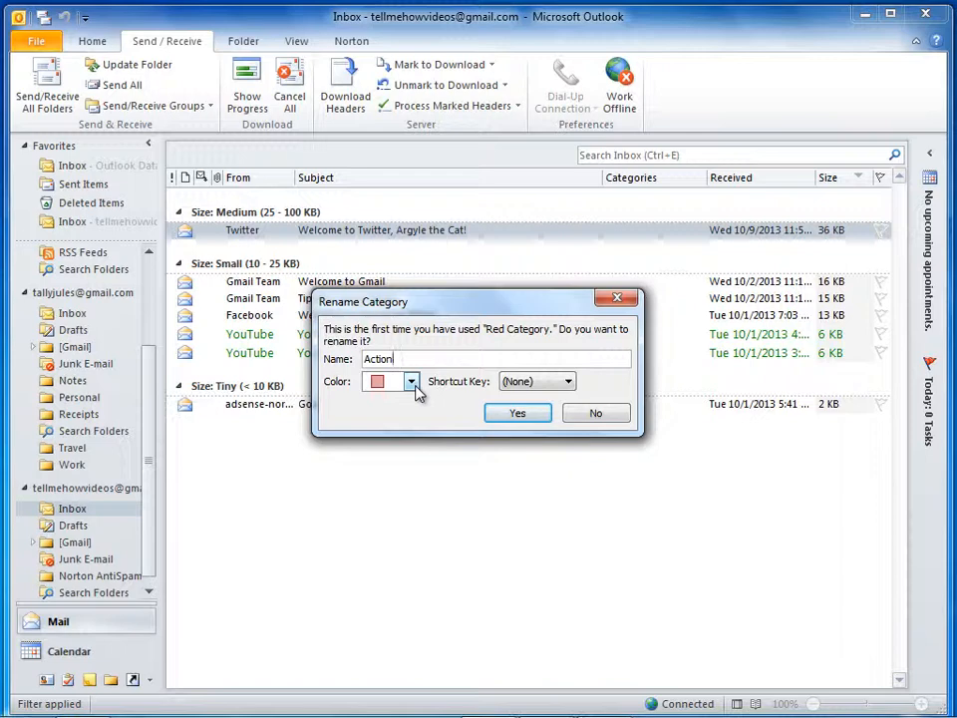
{"action": "left_click", "coordinate": [568, 382]}
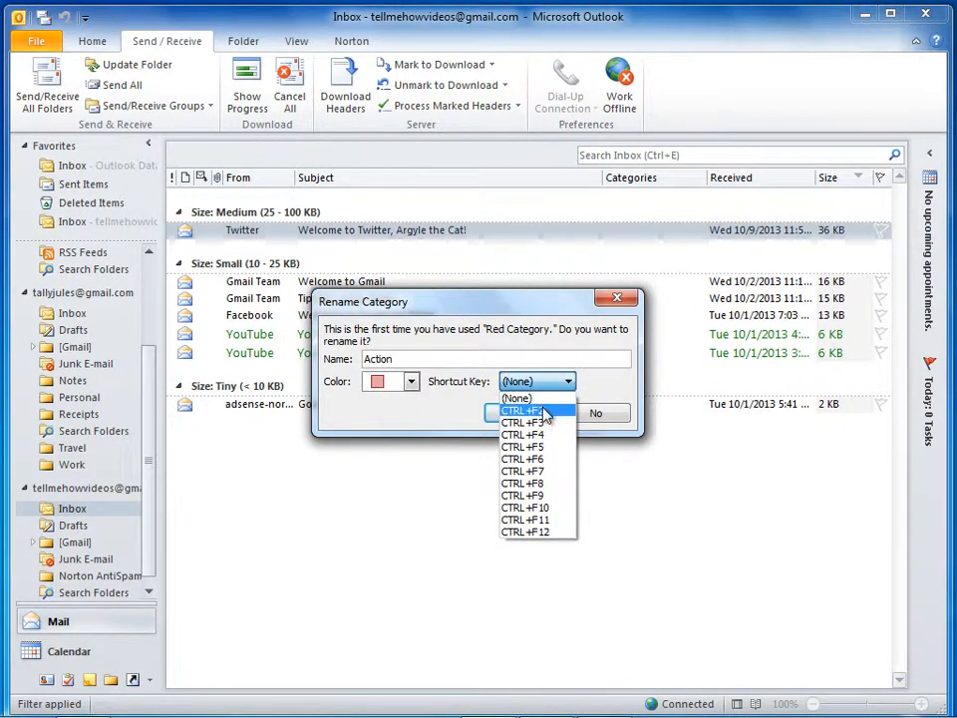
{"action": "left_click", "coordinate": [533, 396]}
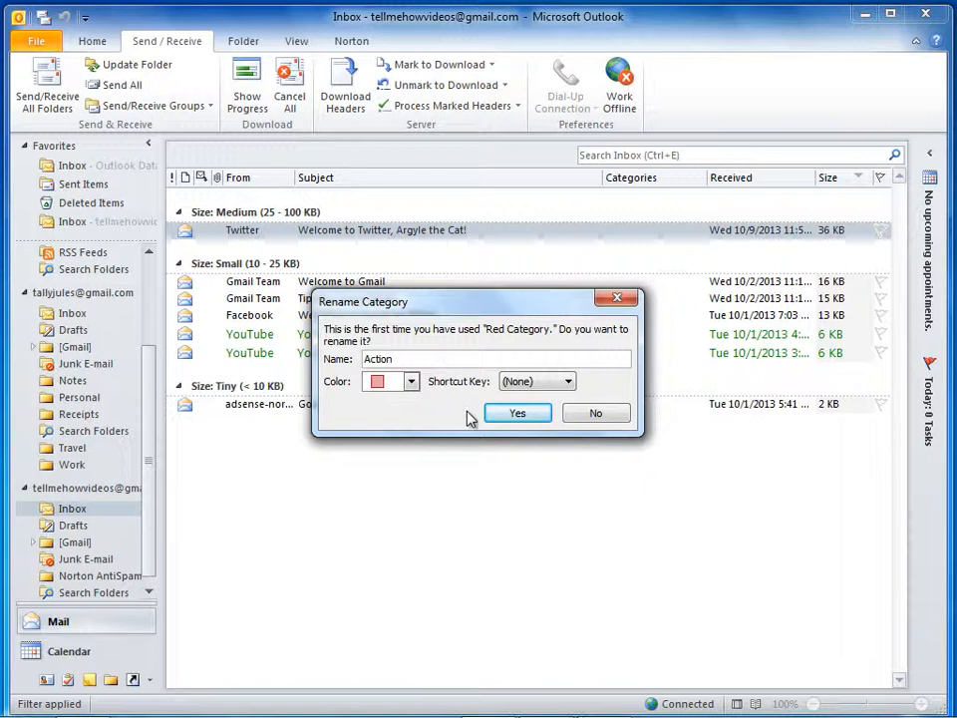
{"action": "left_click", "coordinate": [517, 413]}
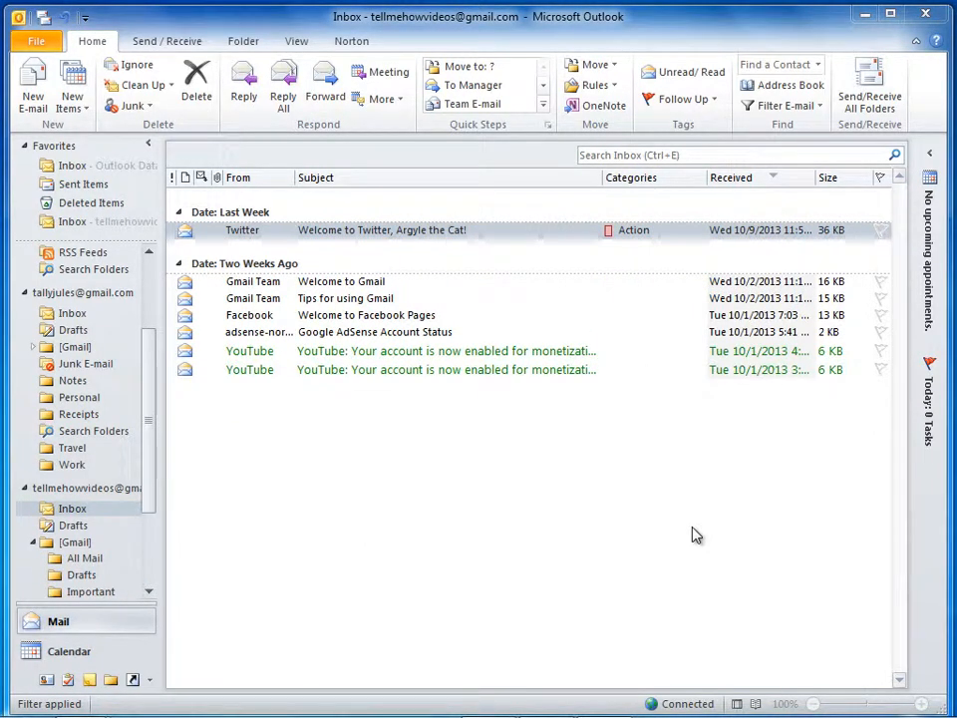
Apply the Action quick category to the Welcome to Gmail and Tips for using Gmail messages
{"action": "left_click", "coordinate": [662, 237]}
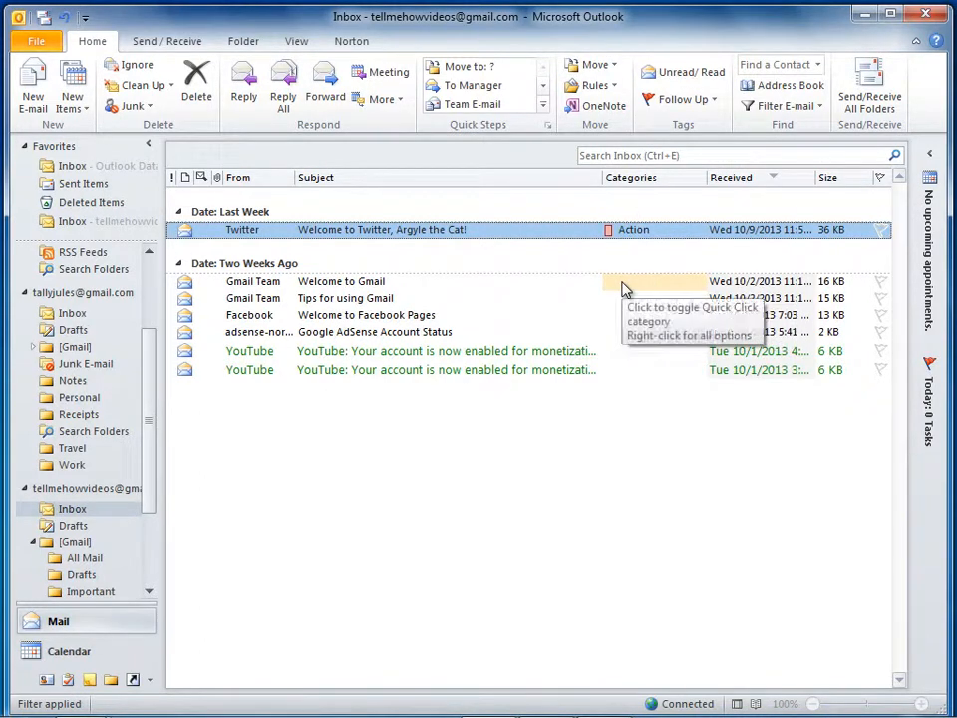
{"action": "left_click", "coordinate": [624, 288]}
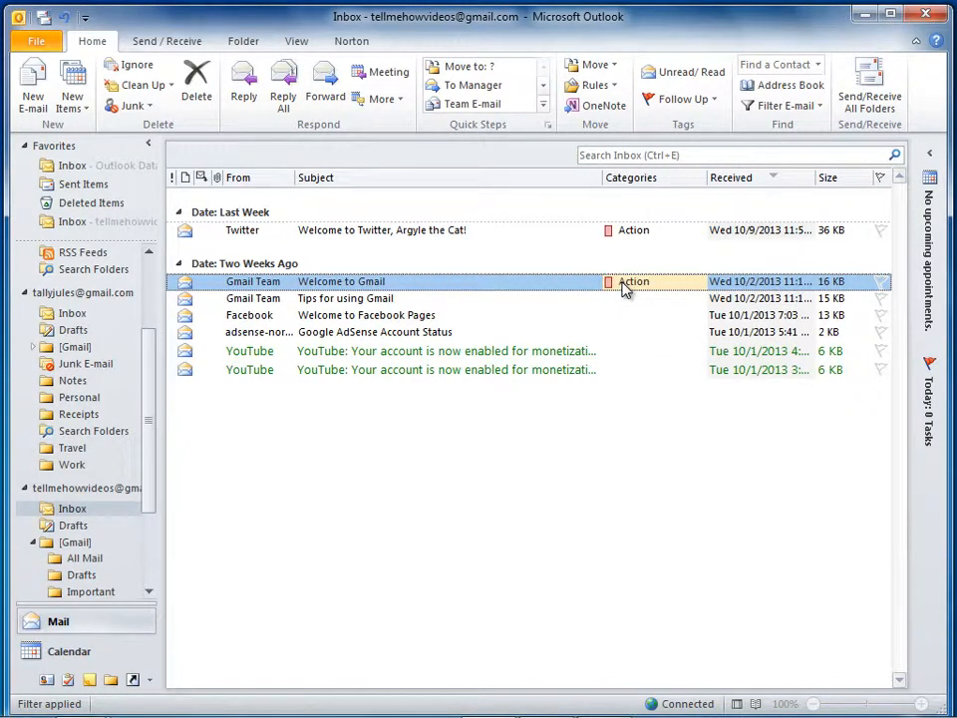
{"action": "left_click", "coordinate": [624, 303]}
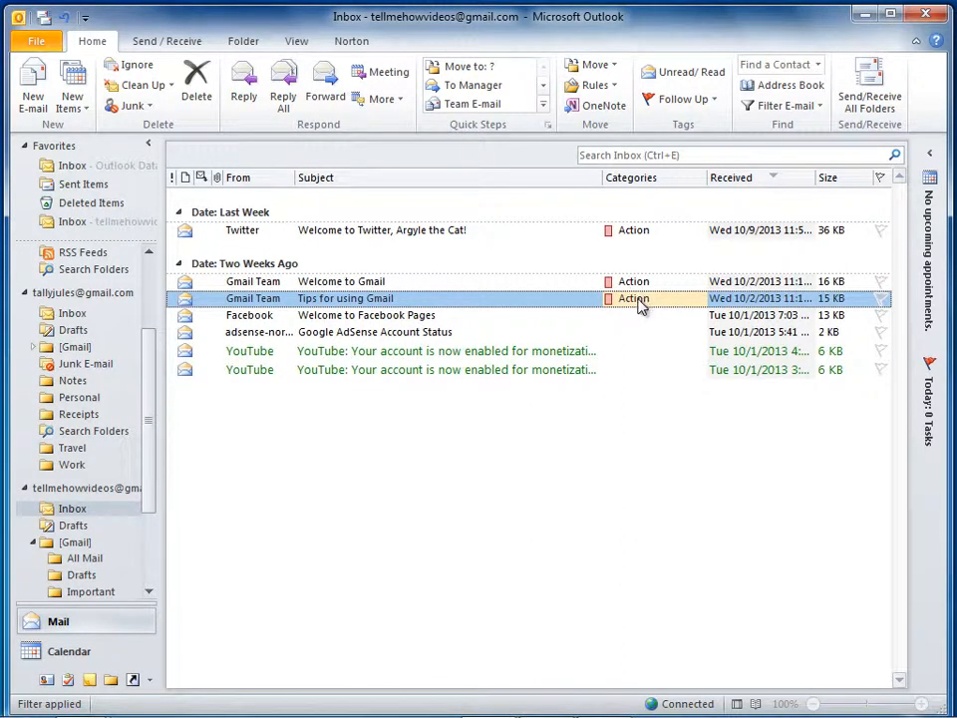
Remove the Action category from the Tips for using Gmail and Welcome to Gmail messages
{"action": "left_click", "coordinate": [638, 299]}
{"action": "left_click", "coordinate": [635, 283]}
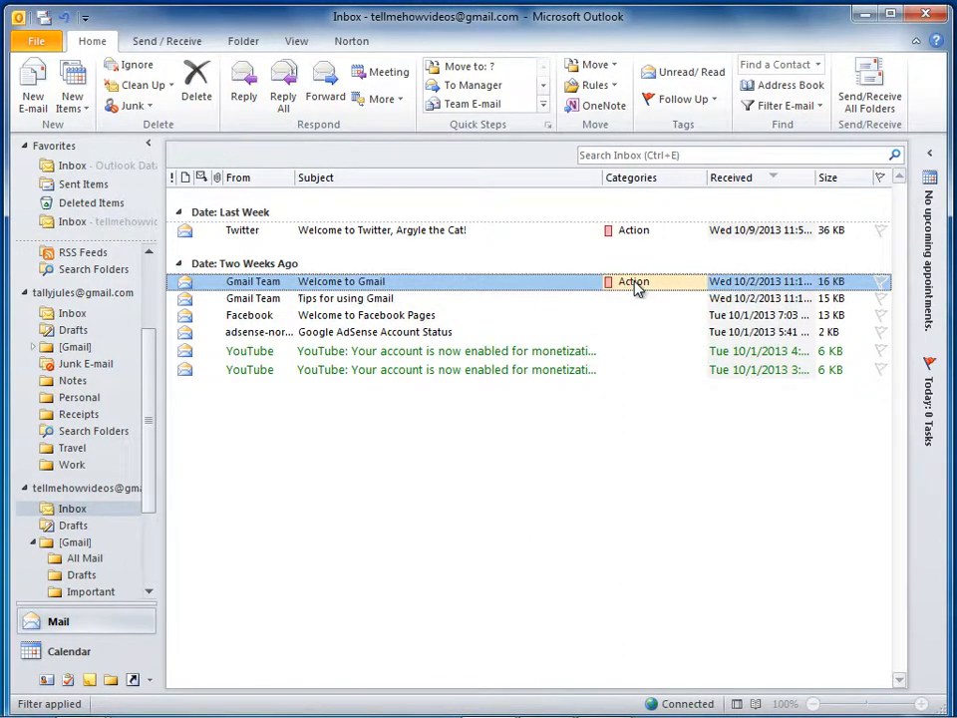
{"action": "left_click", "coordinate": [635, 283]}
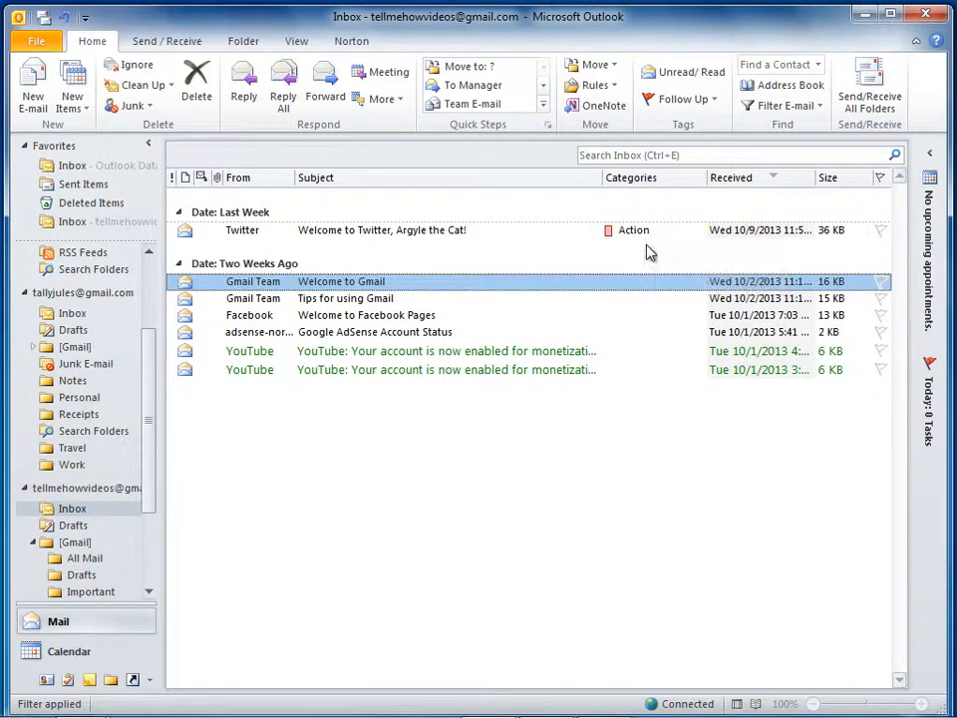
From the opened Welcome to Twitter message, create a category named File in the preset color, assign it, and close the message
{"action": "double_click", "coordinate": [538, 230]}
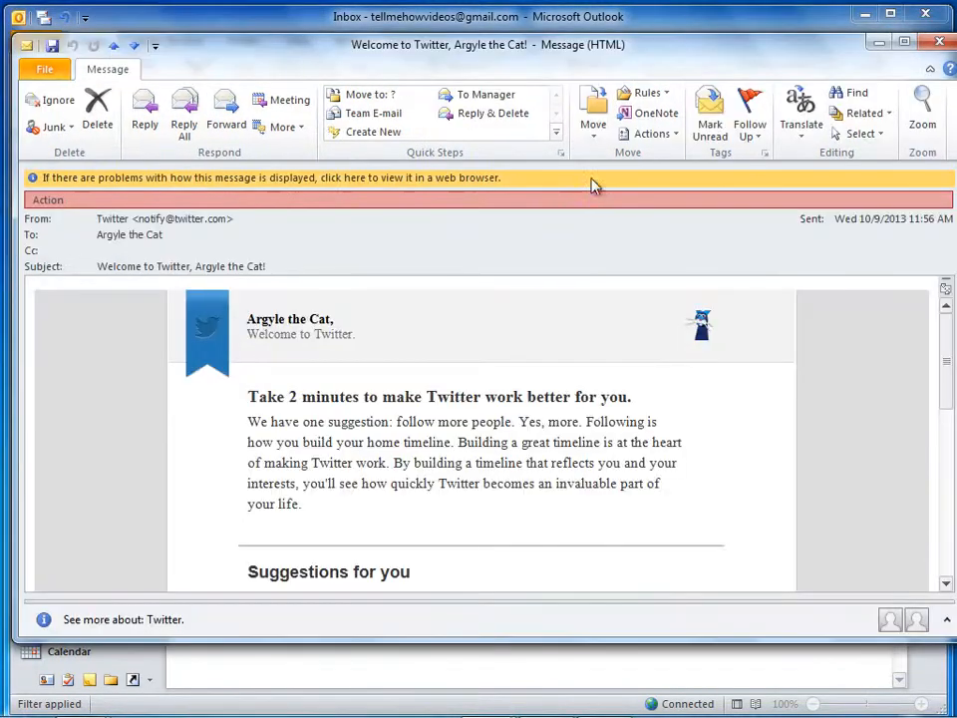
{"action": "right_click", "coordinate": [547, 205]}
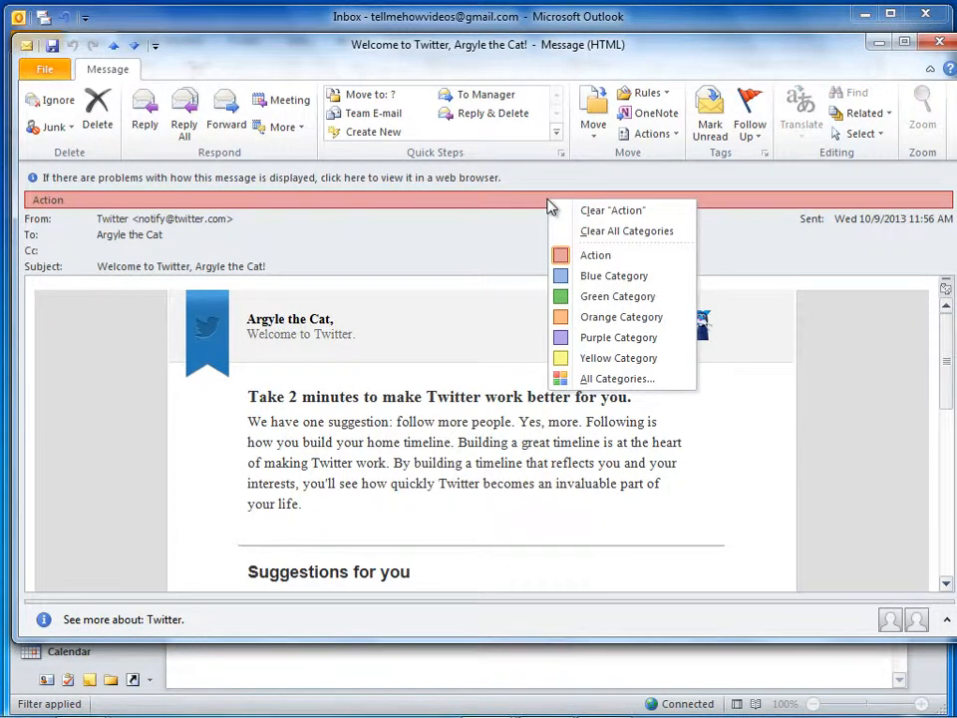
{"action": "left_click", "coordinate": [653, 383]}
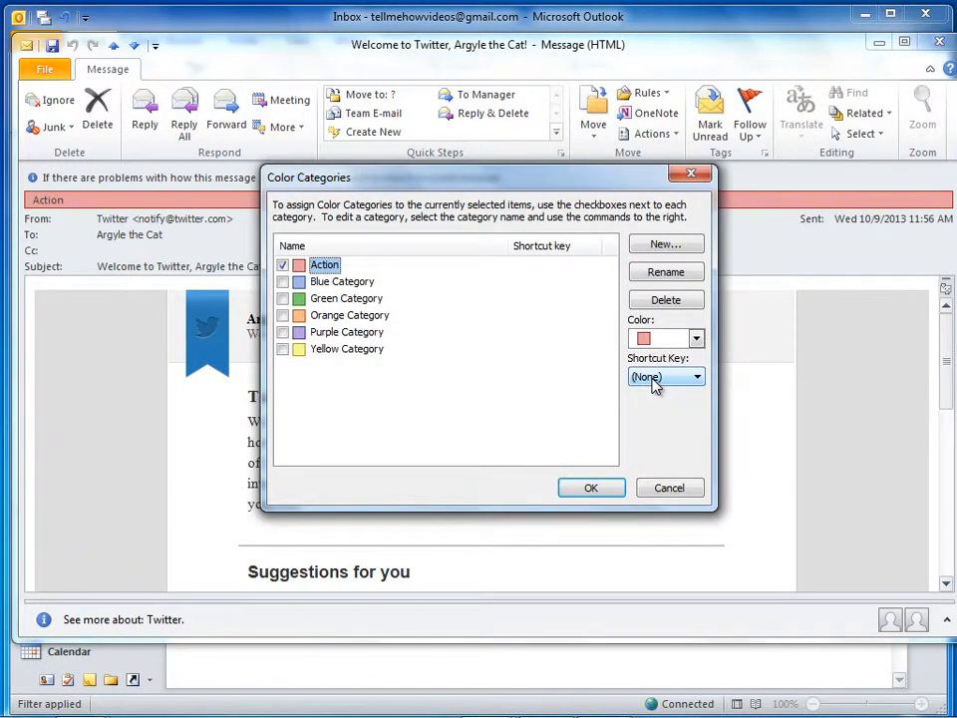
{"action": "left_click", "coordinate": [672, 248]}
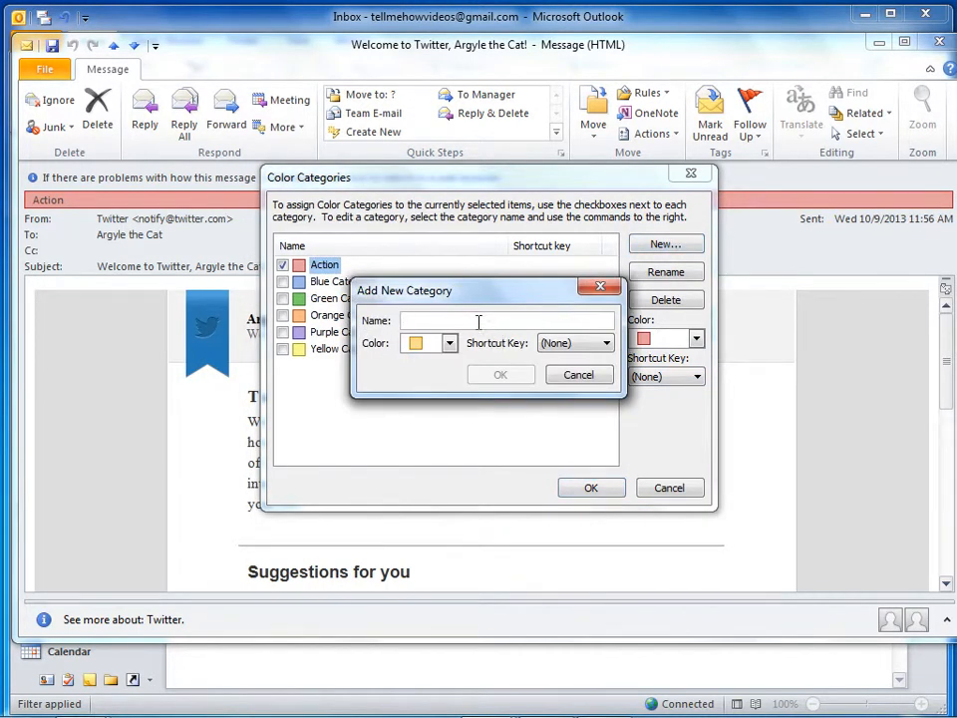
{"action": "type", "text": "F"}
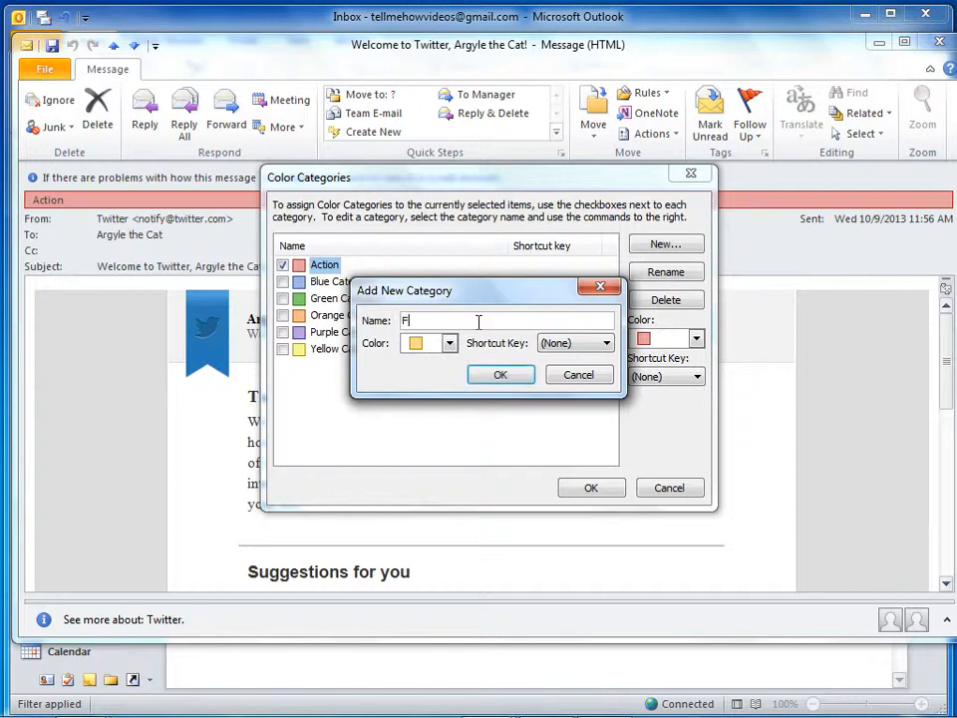
{"action": "type", "text": "ile"}
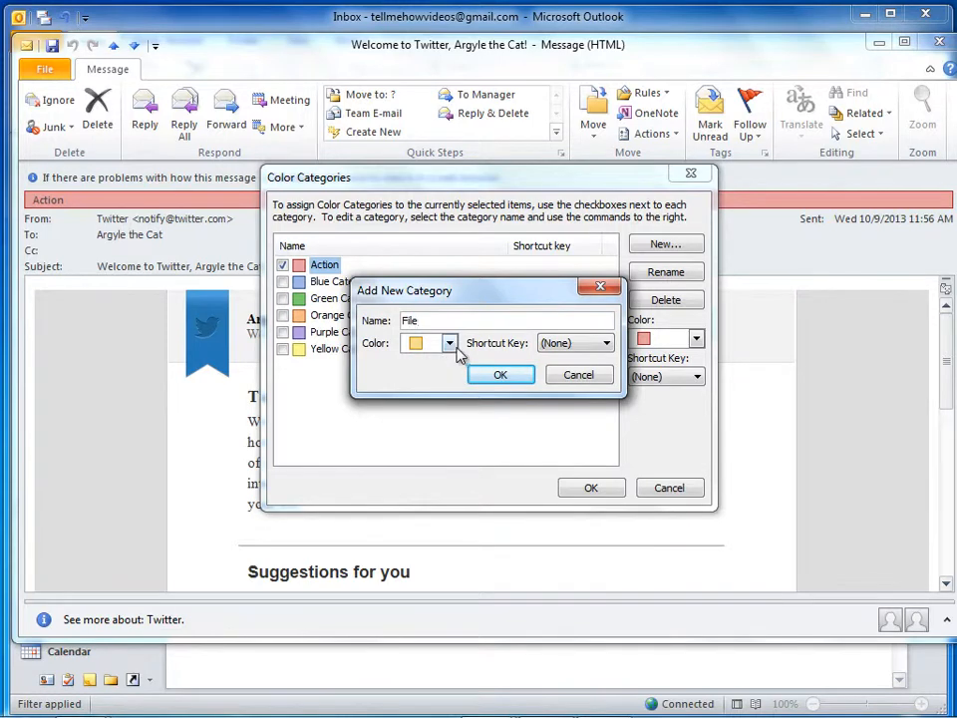
{"action": "left_click", "coordinate": [449, 345]}
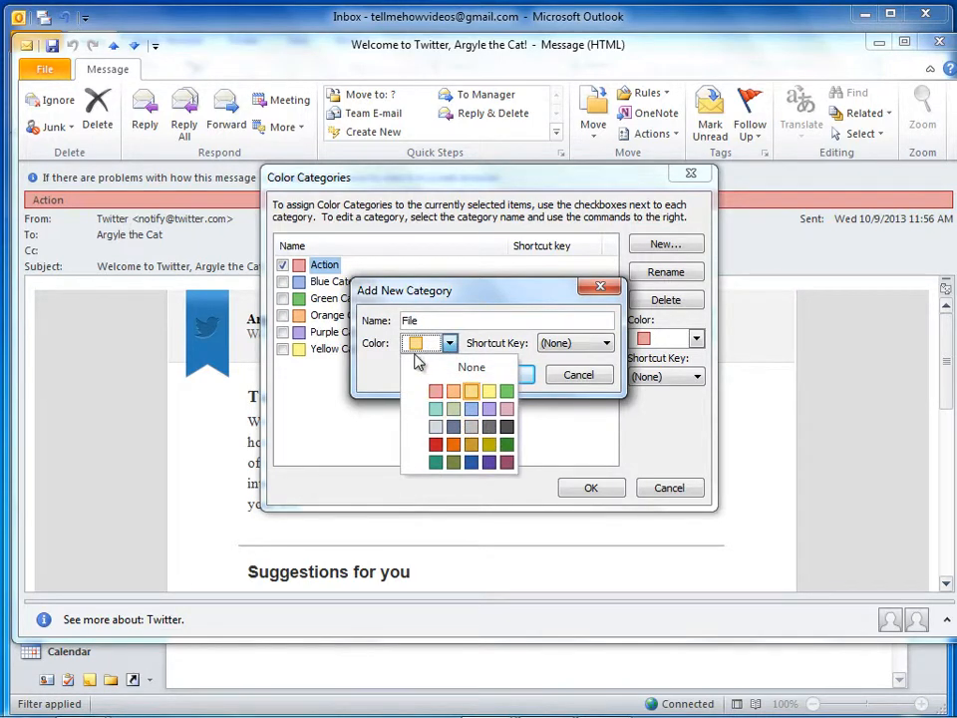
{"action": "left_click", "coordinate": [449, 343]}
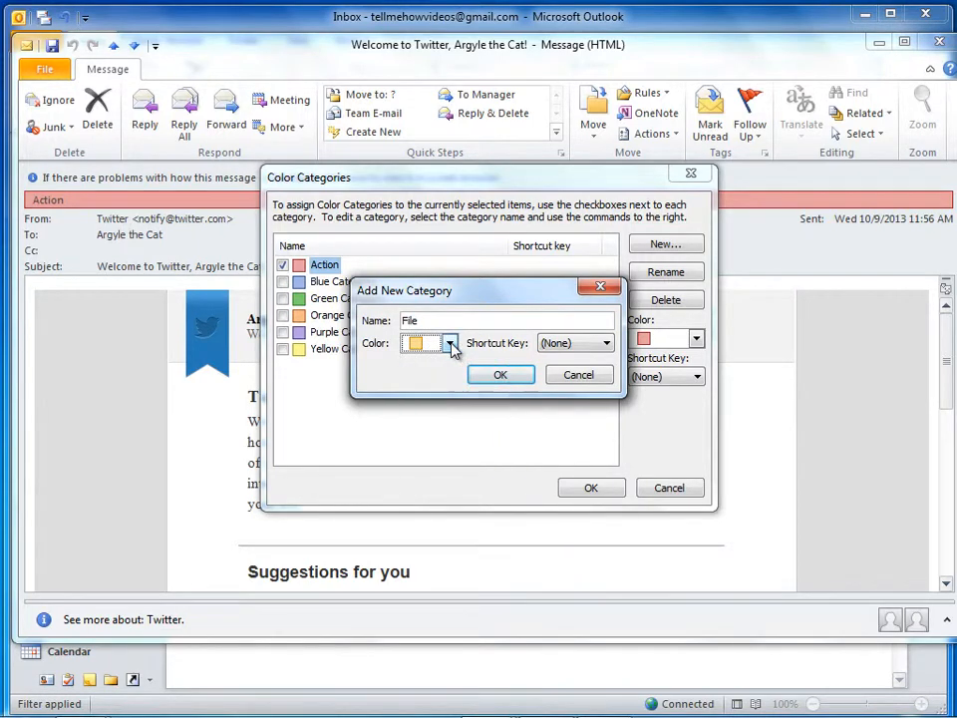
{"action": "left_click", "coordinate": [495, 377]}
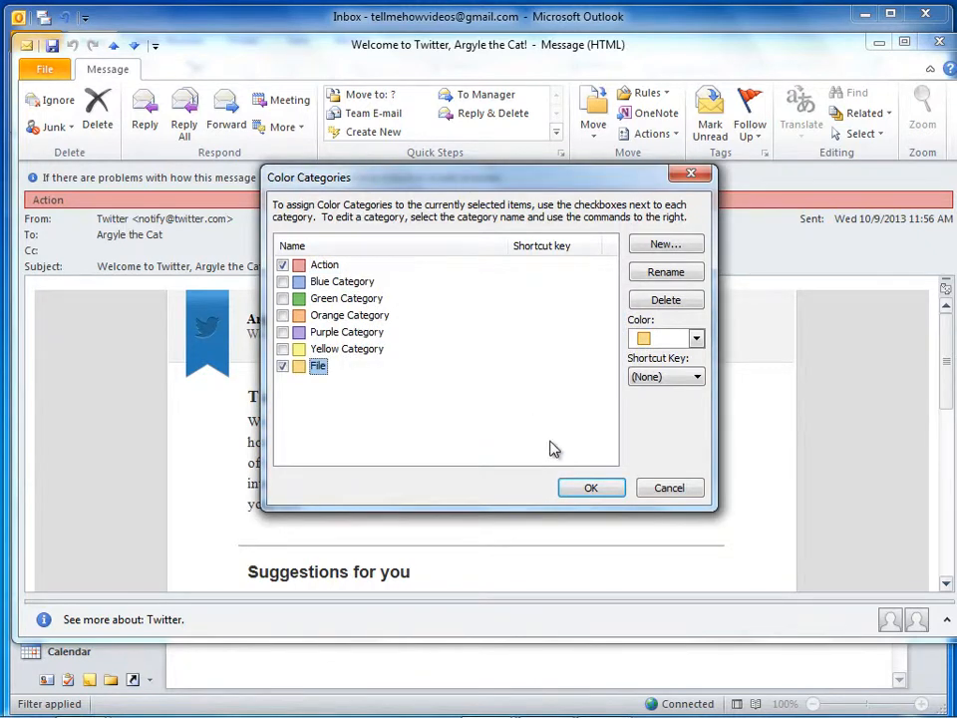
{"action": "left_click", "coordinate": [581, 488]}
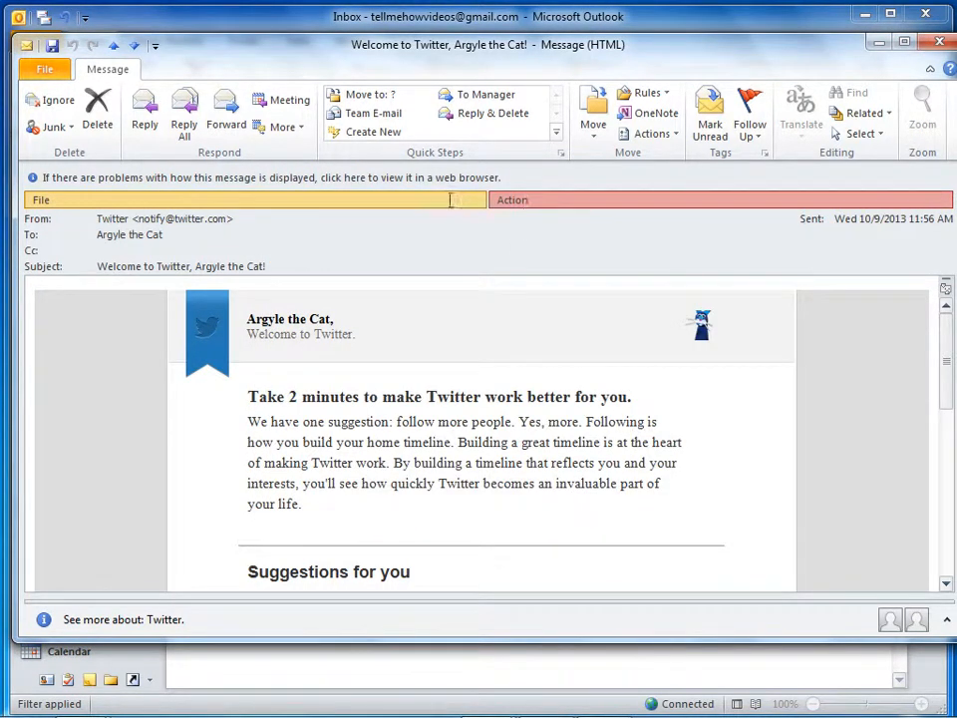
{"action": "left_click", "coordinate": [940, 43]}
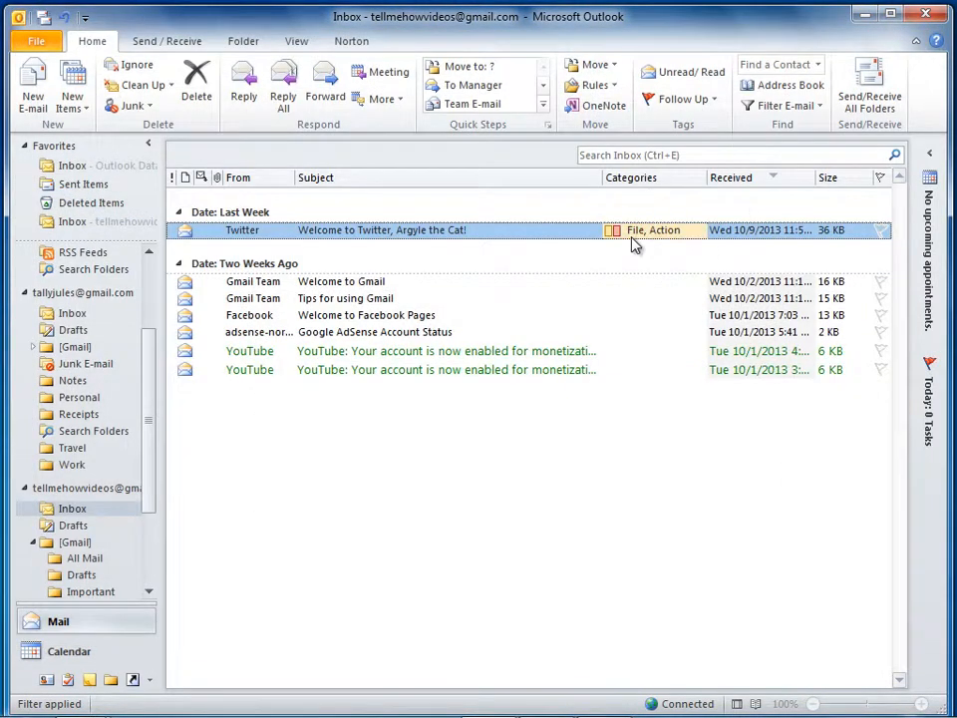
Apply the Action category to the Welcome to Gmail message and view the category options in its opened window
{"action": "left_click", "coordinate": [624, 283]}
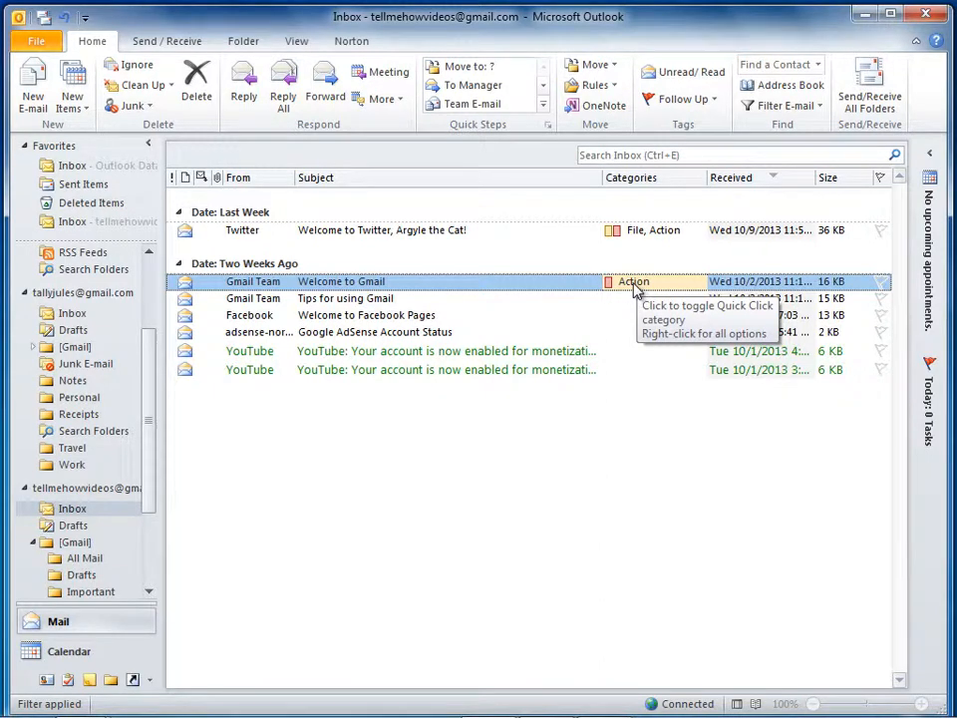
{"action": "double_click", "coordinate": [569, 289]}
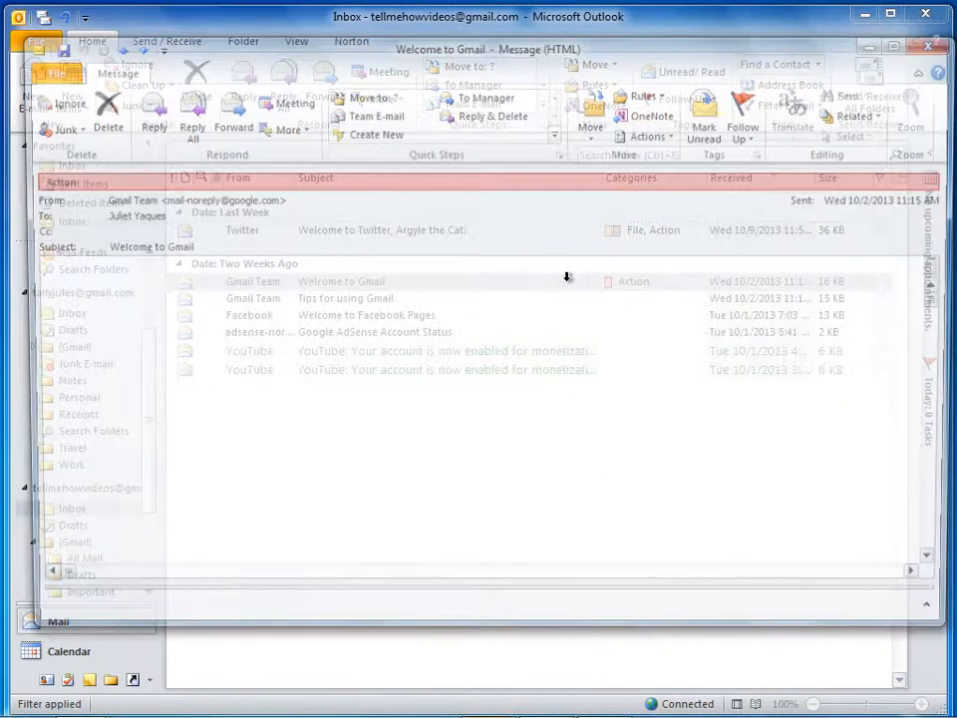
{"action": "right_click", "coordinate": [527, 207]}
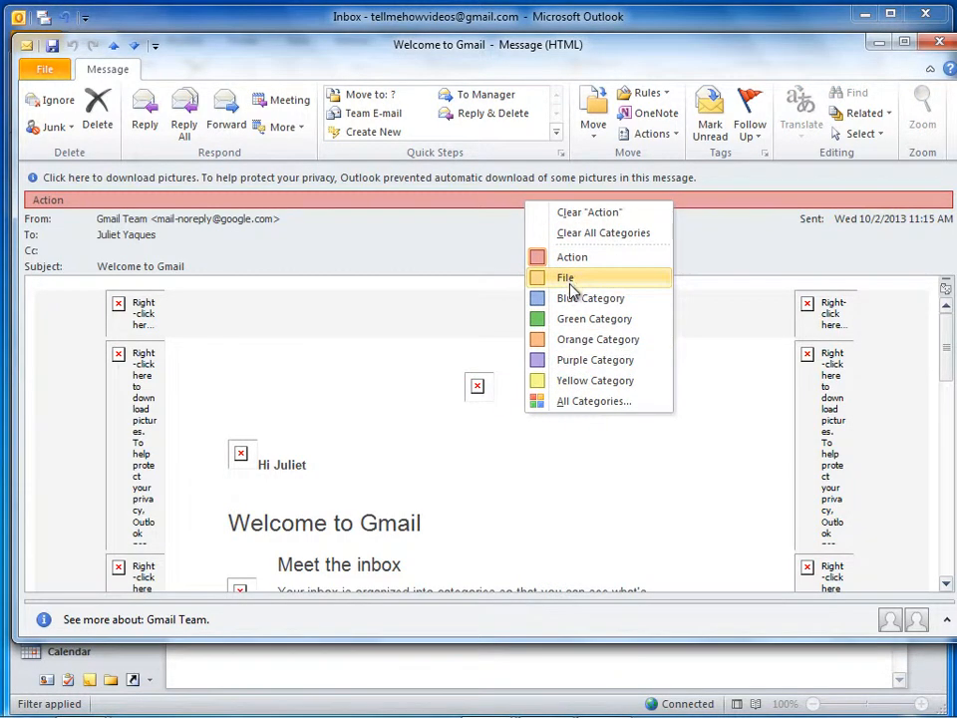
{"action": "left_click", "coordinate": [935, 44]}
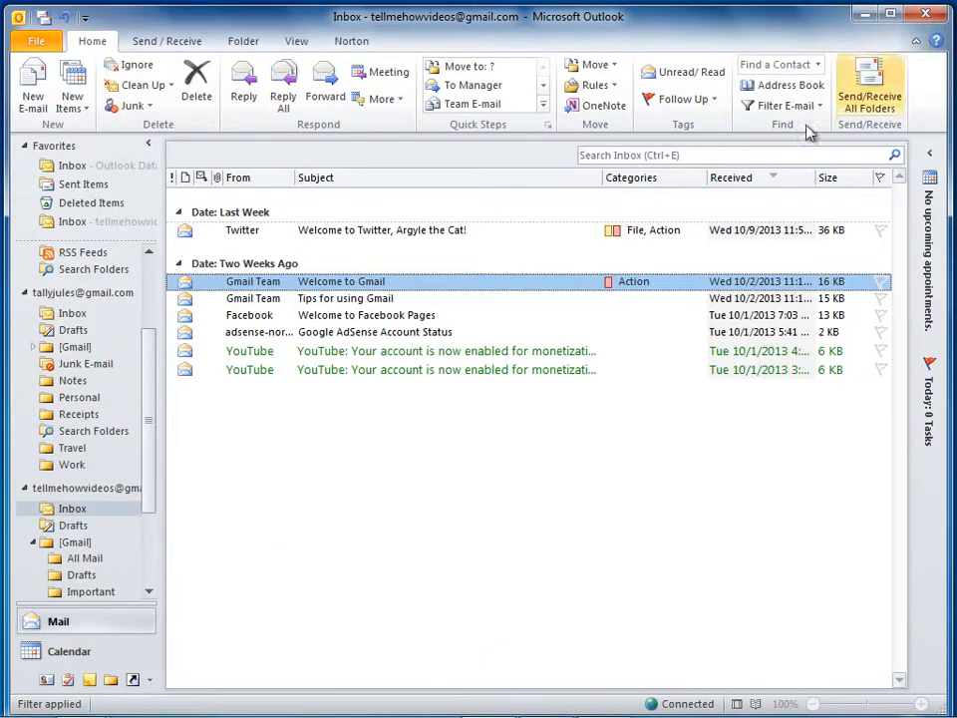
Clear all categories from the Welcome to Gmail message in the inbox list
{"action": "right_click", "coordinate": [649, 286]}
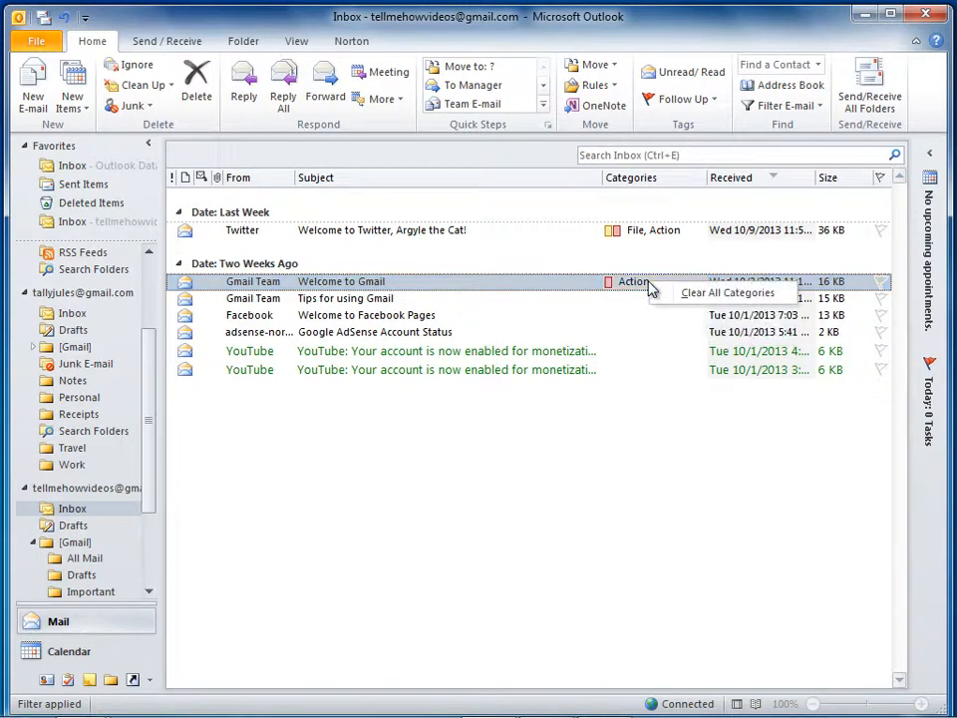
{"action": "left_click", "coordinate": [679, 296]}
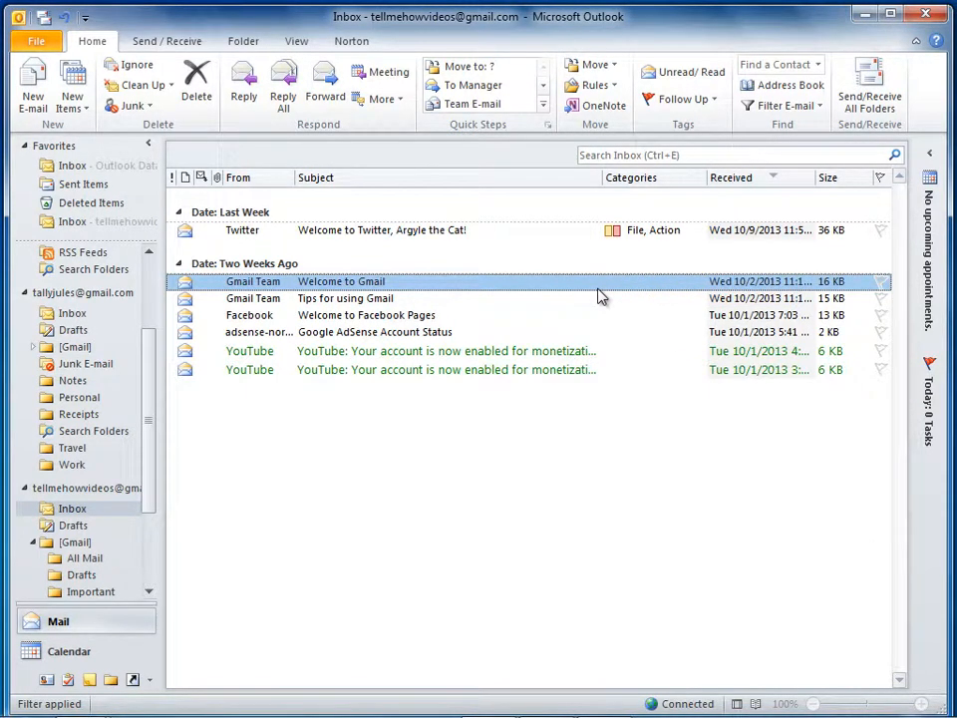